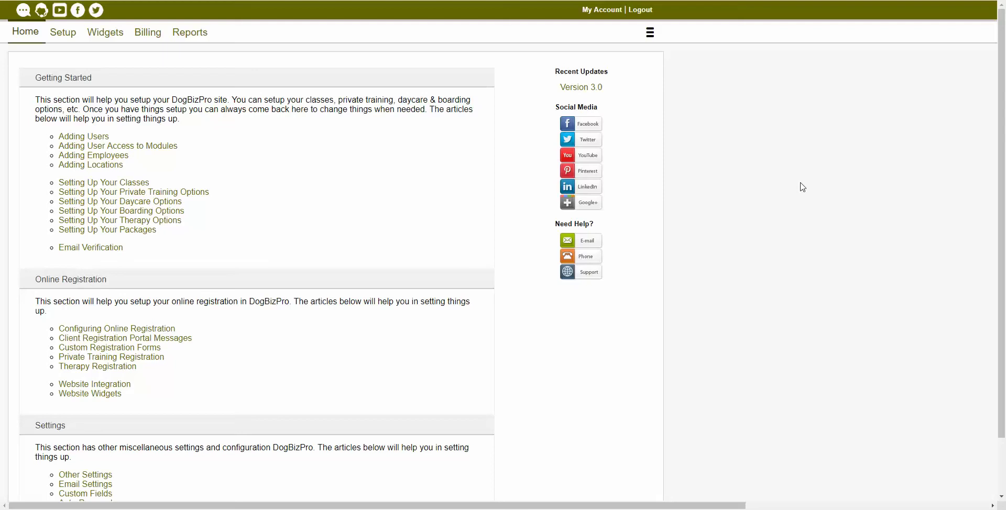
Glance at the module menu, then go to Setup's Getting Started Basic Information page.
click(648, 36)
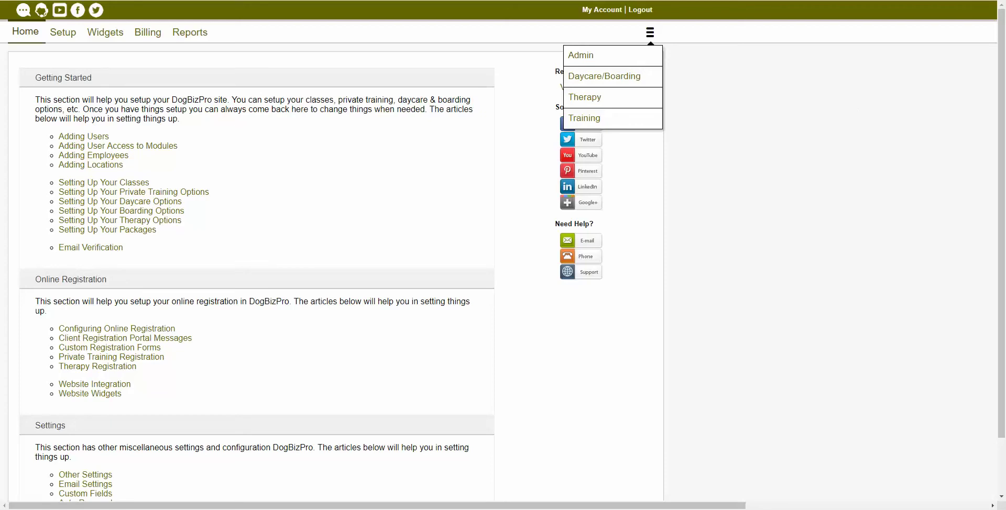
click(814, 210)
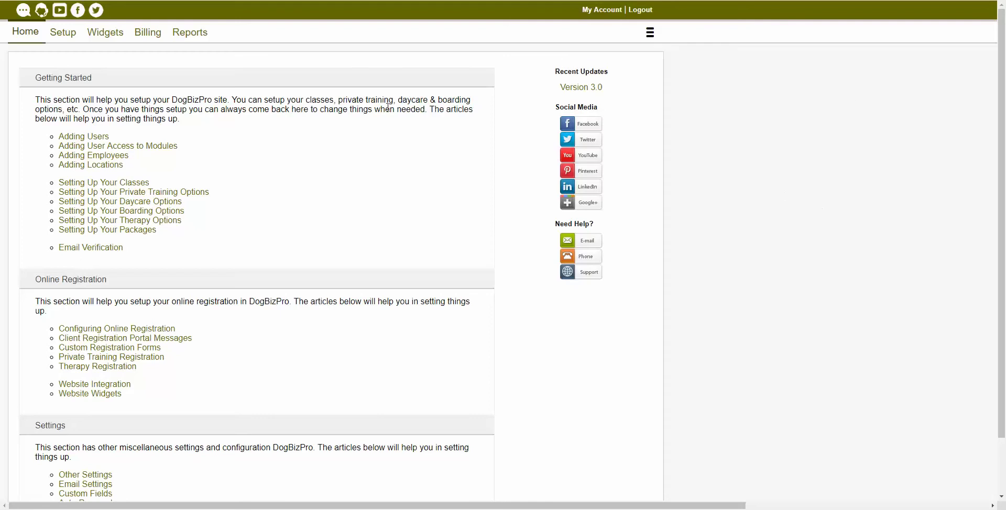
click(75, 34)
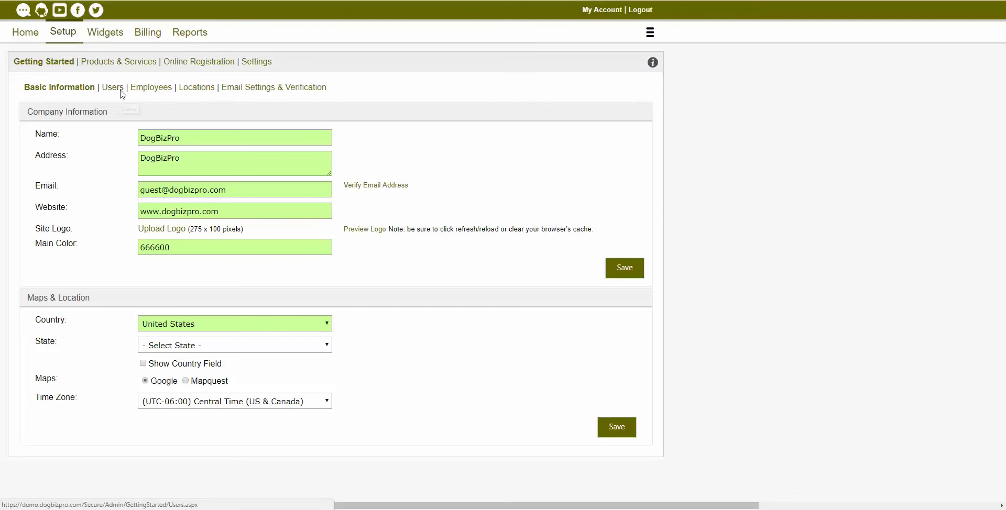
Step through the Users and Employees pages to the Locations list (MAIN BUILDING, Pool, test location).
click(148, 90)
click(149, 90)
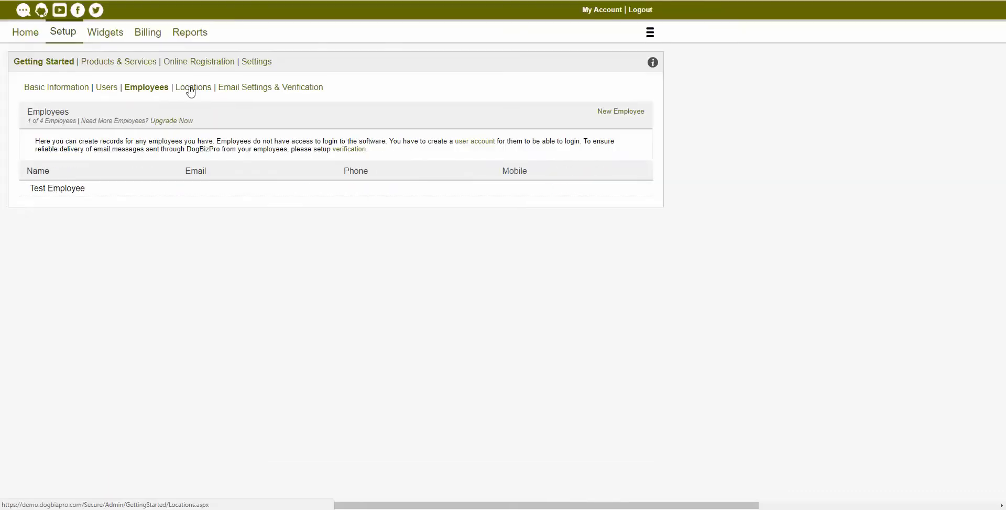
click(191, 90)
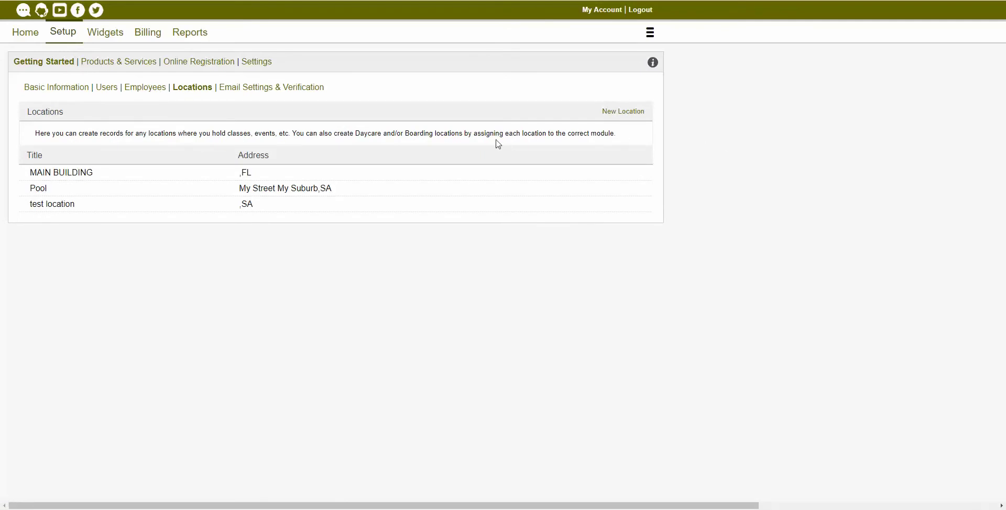
Browse the Products & Services sub-tabs: Packages, Classes, Private Training, Therapy, Daycare and Boarding.
click(121, 65)
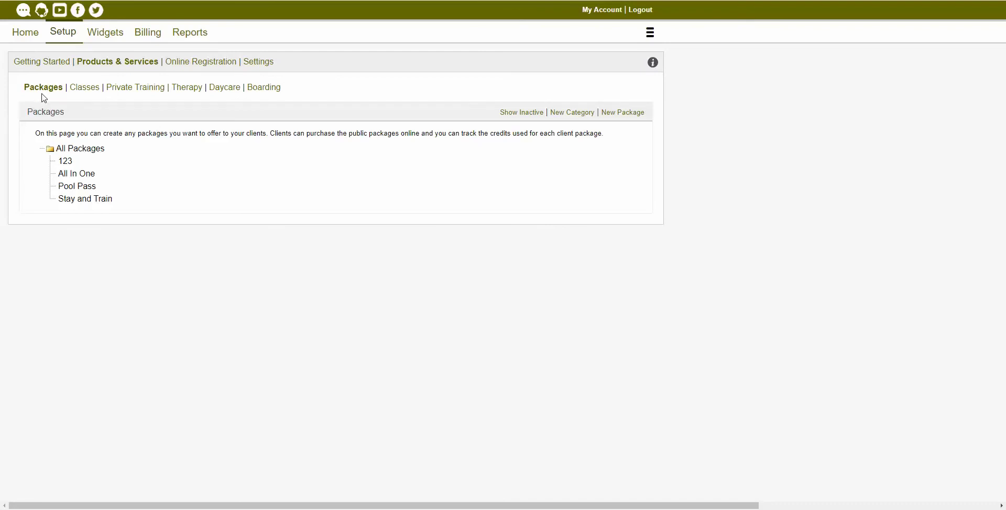
click(89, 89)
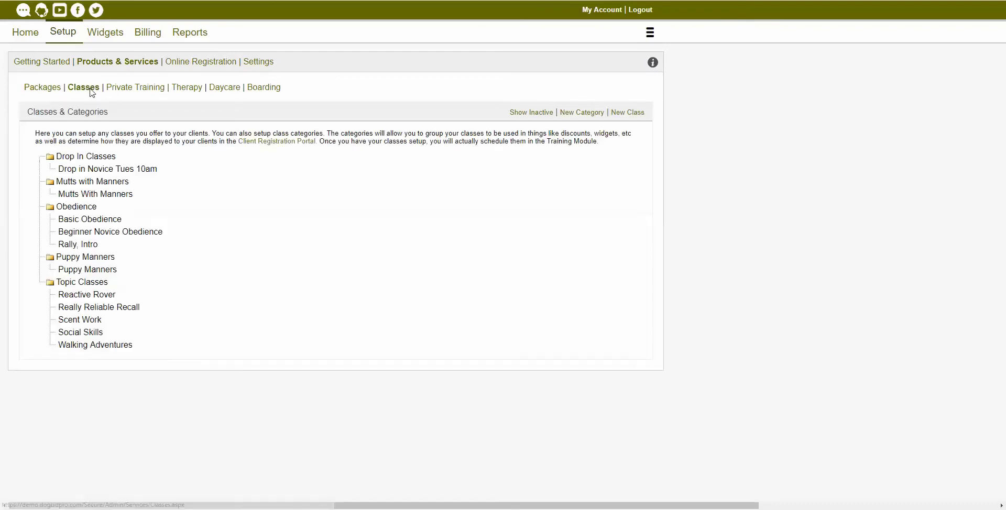
click(137, 88)
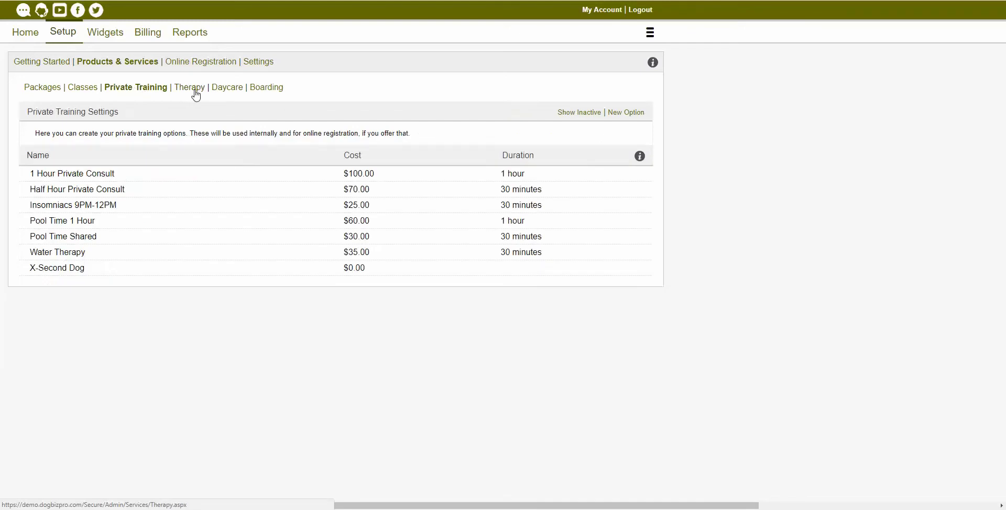
click(195, 92)
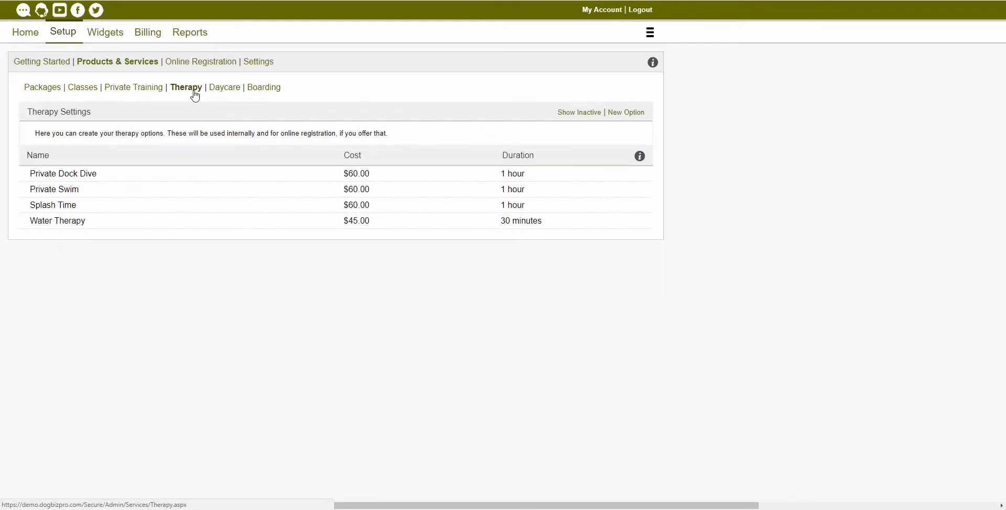
click(224, 92)
click(260, 93)
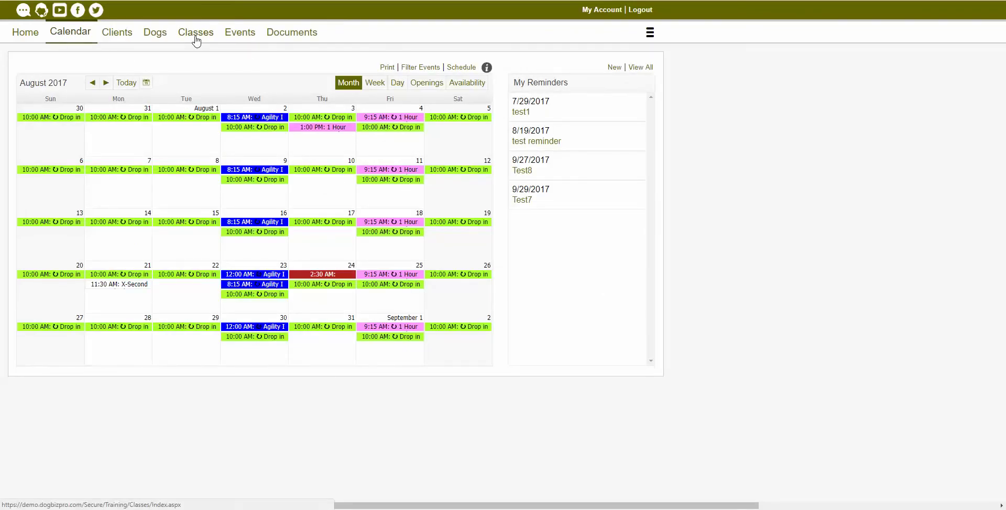
Preview the scheduling choices for August 17 on the calendar, then switch to the Therapy module.
click(462, 67)
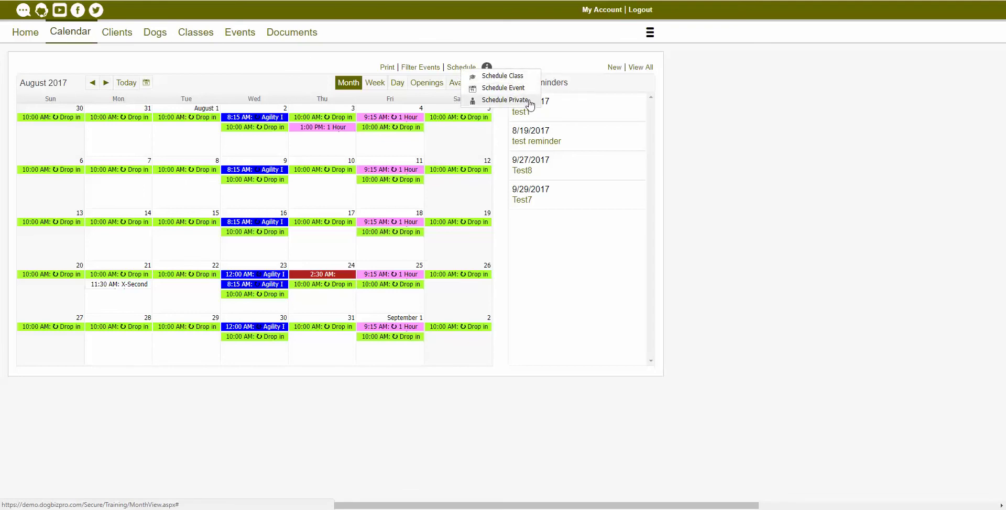
click(323, 242)
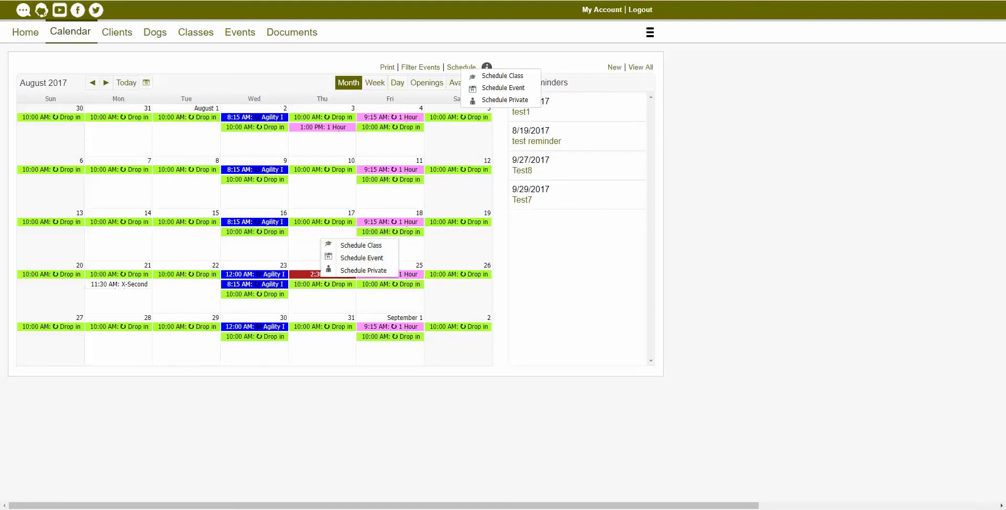
key(Escape)
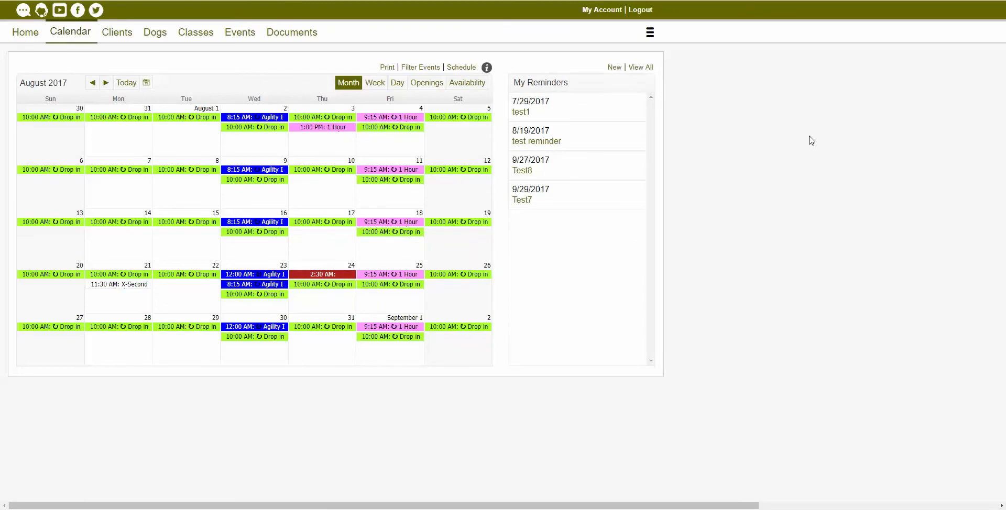
click(649, 34)
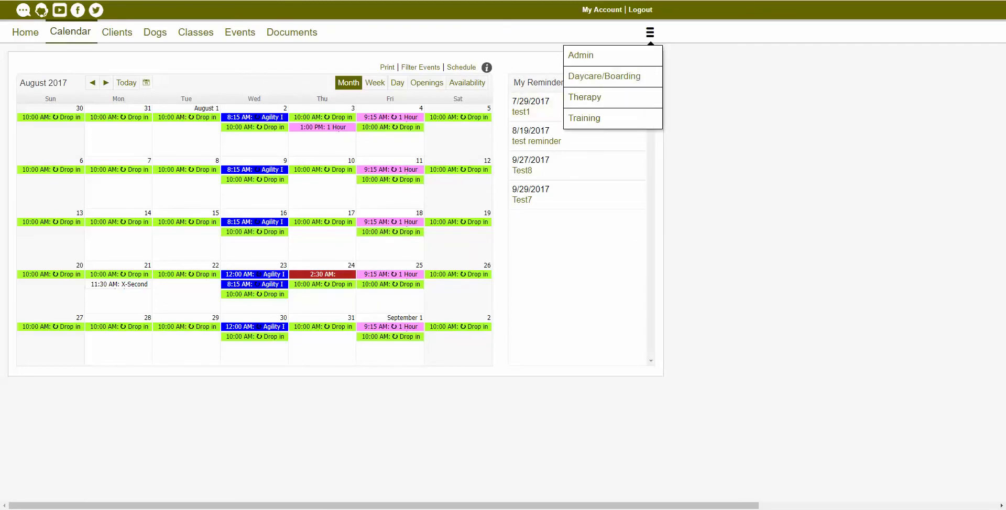
click(584, 98)
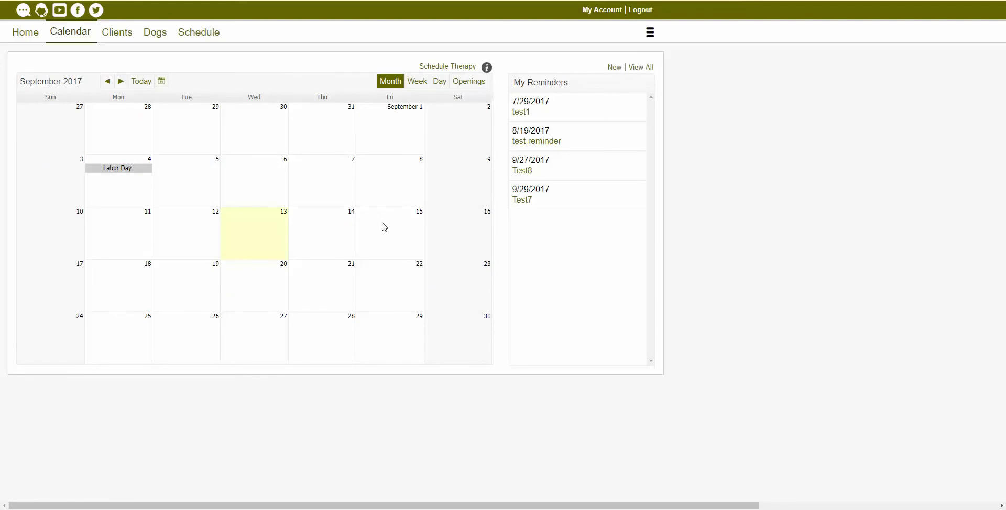
Preview the Schedule Therapy form and close it unsaved, leaving the August 2017 therapy calendar.
click(448, 67)
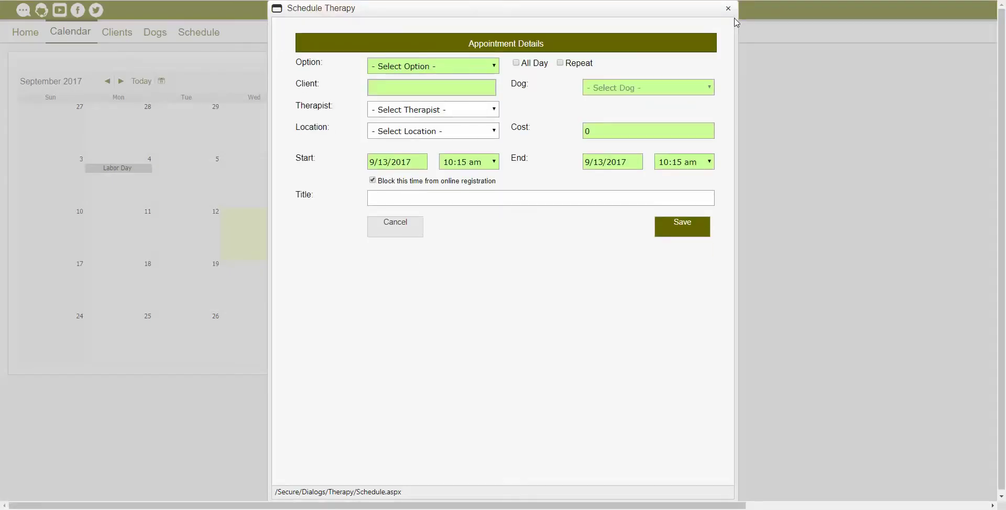
click(729, 9)
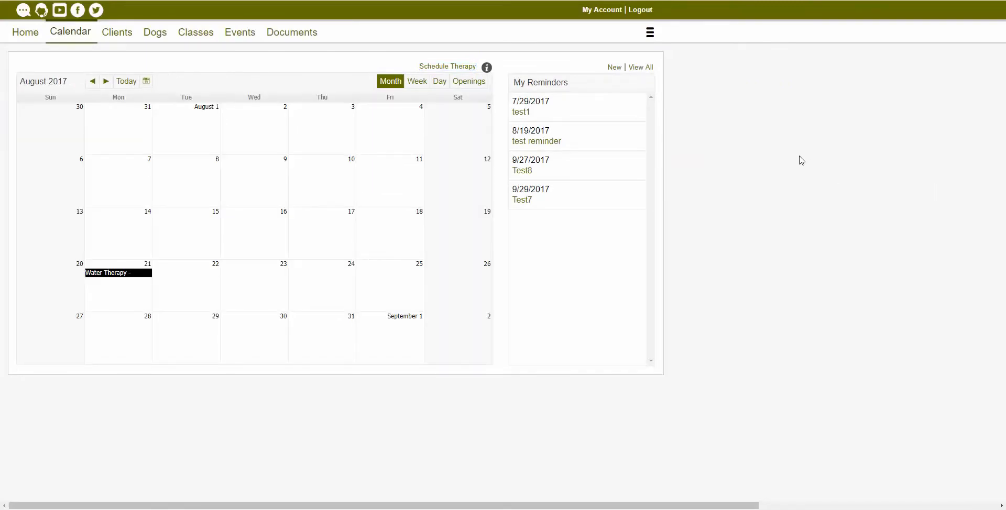
click(650, 33)
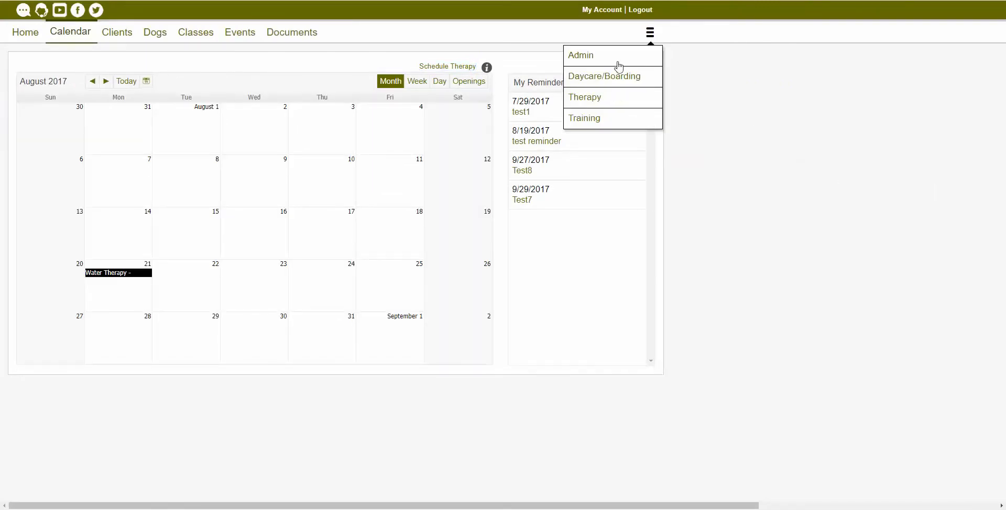
Switch to the Daycare/Boarding calendar and view its scheduling choices for August 17.
click(608, 78)
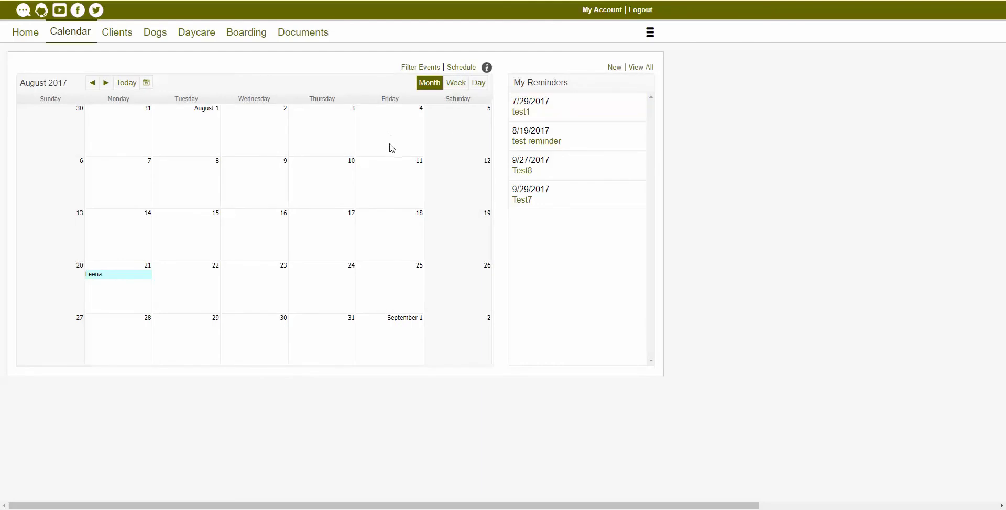
click(464, 69)
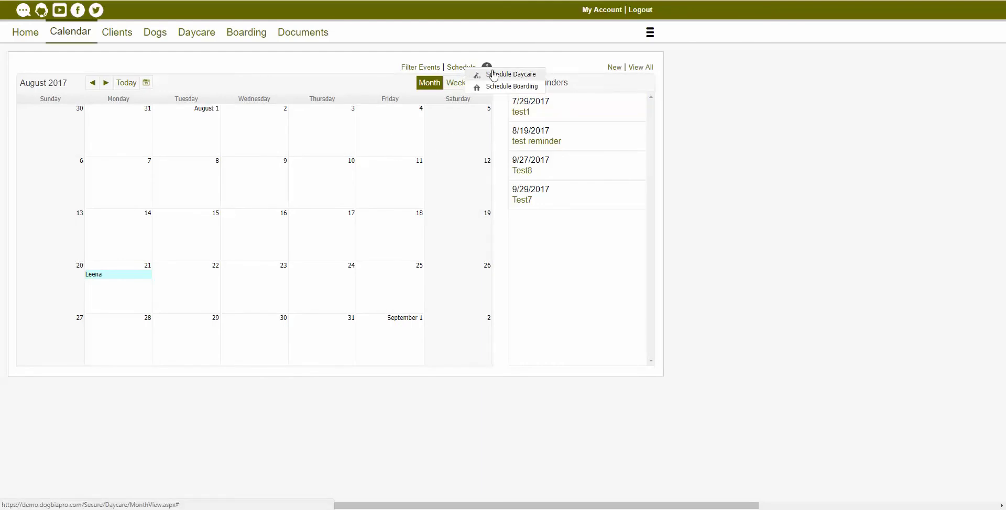
click(332, 227)
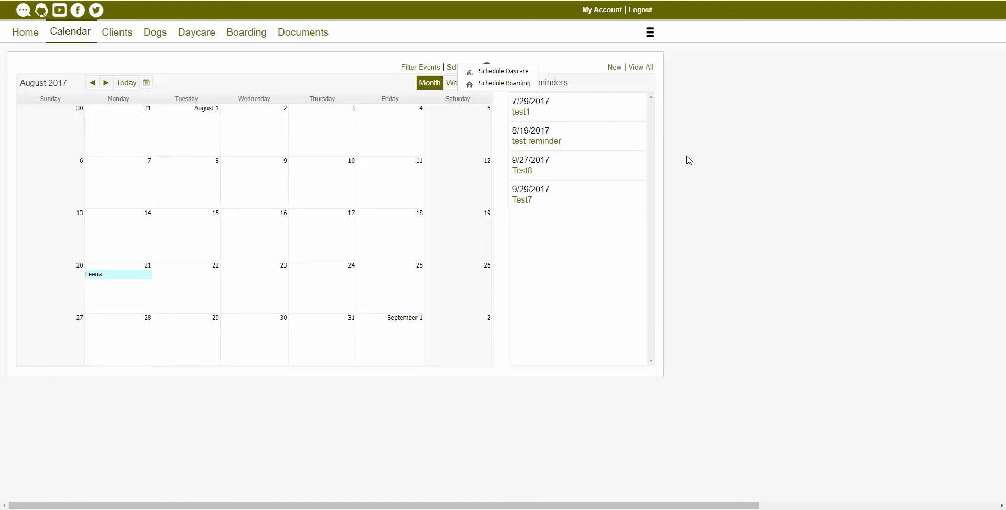
click(652, 35)
Switch to Admin and scroll through the Online Registration client, dog, class and event settings.
click(583, 59)
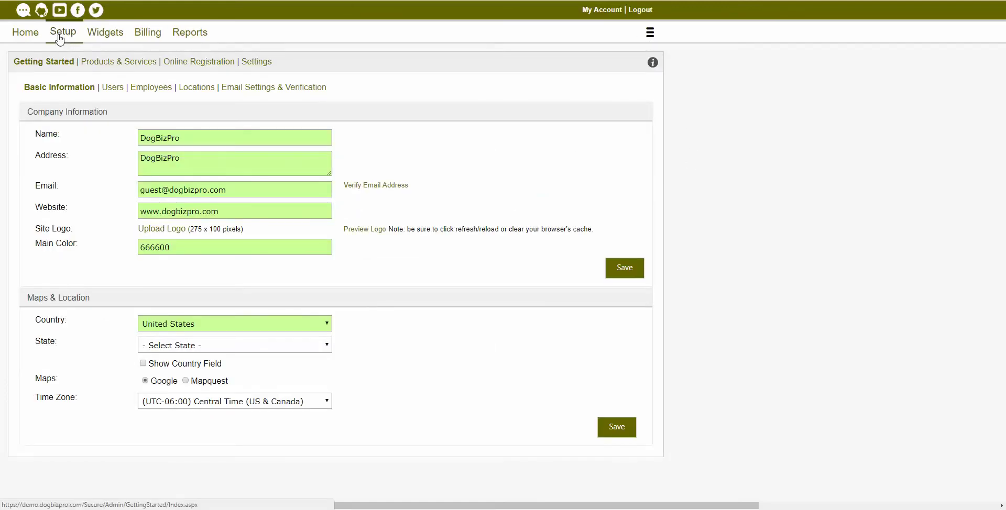
click(199, 63)
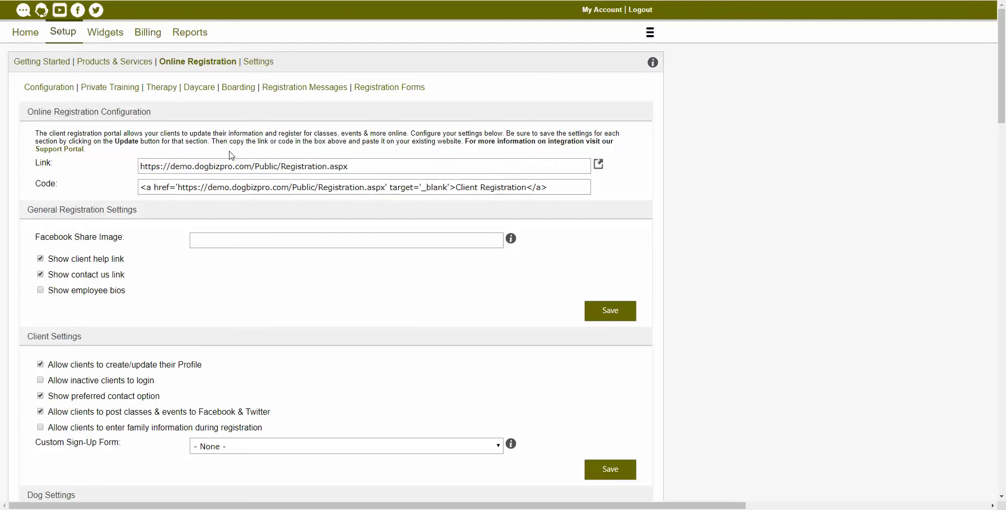
scroll(195, 171, down, 2)
scroll(86, 237, down, 5)
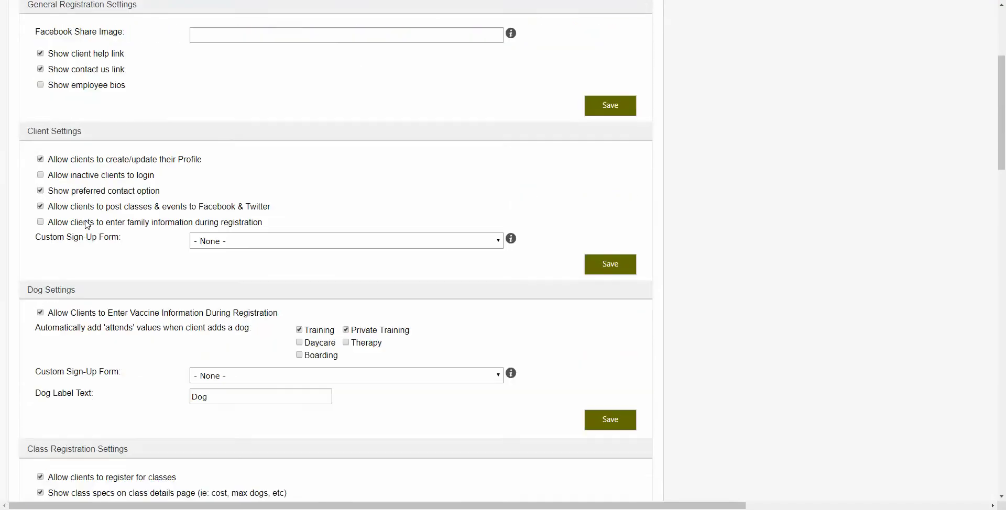
scroll(86, 237, down, 6)
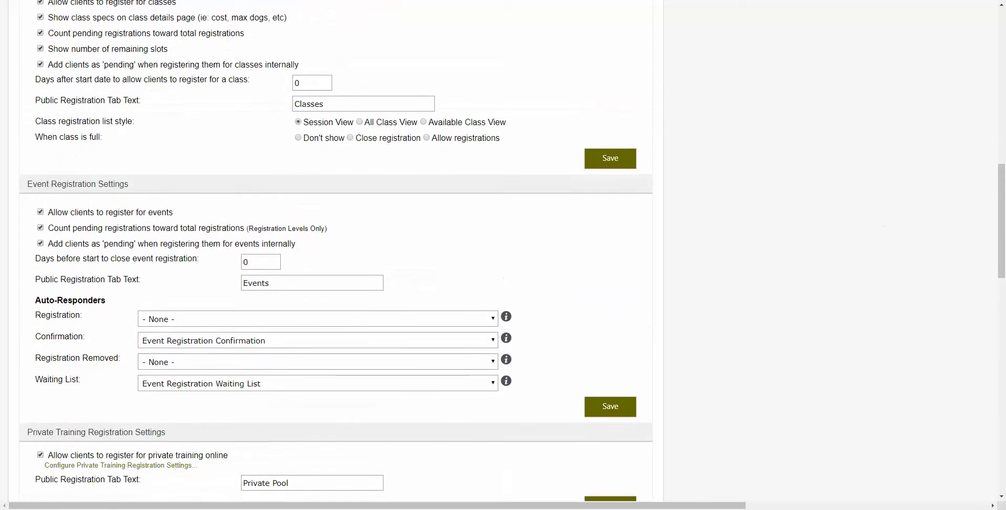
scroll(781, 213, up, 14)
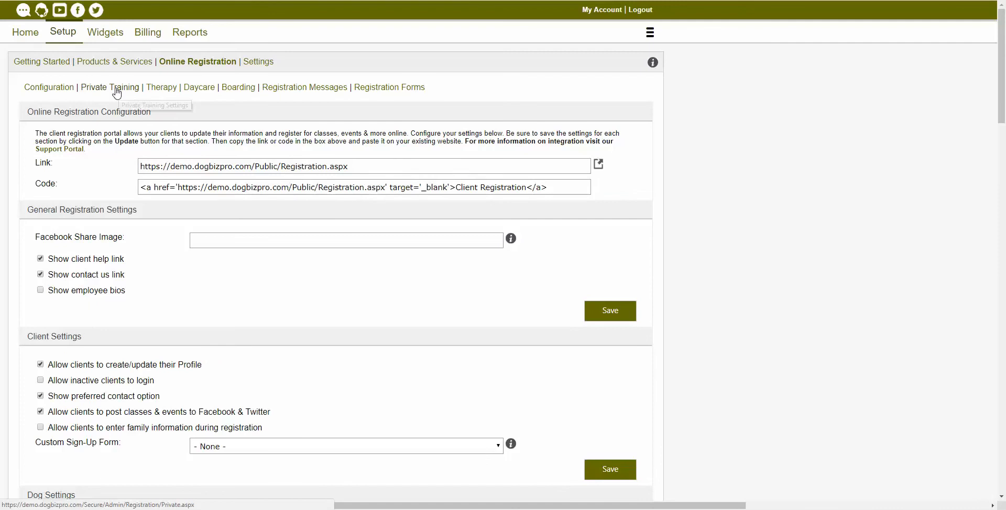
click(116, 89)
click(165, 90)
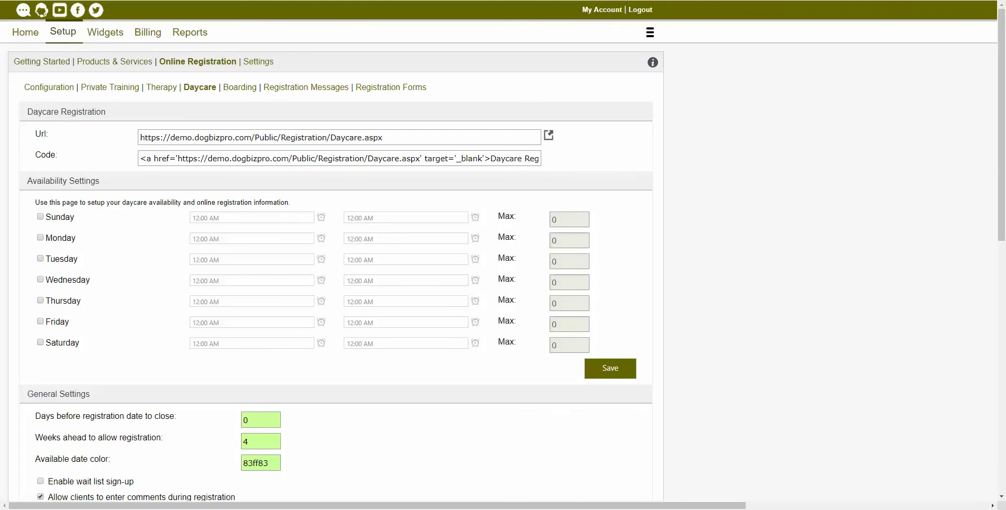
click(315, 90)
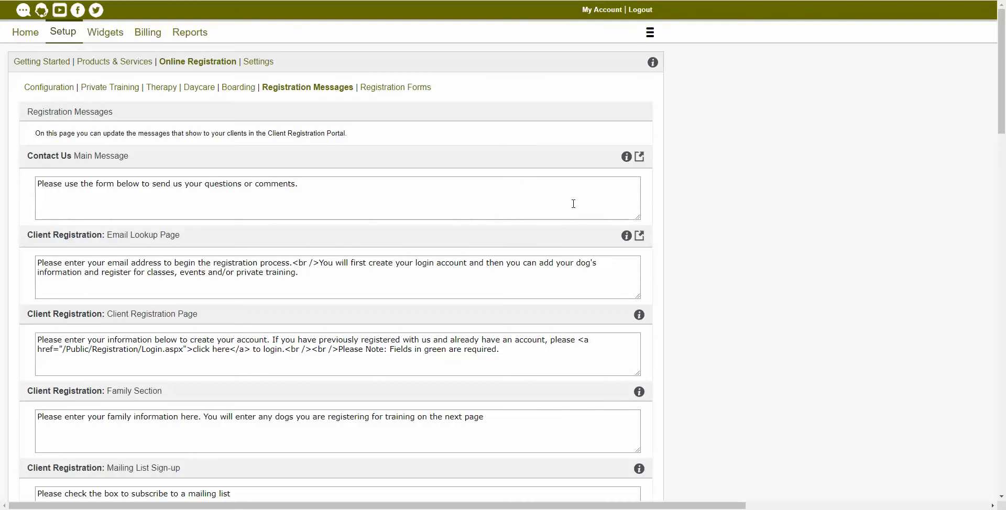
scroll(463, 309, down, 3)
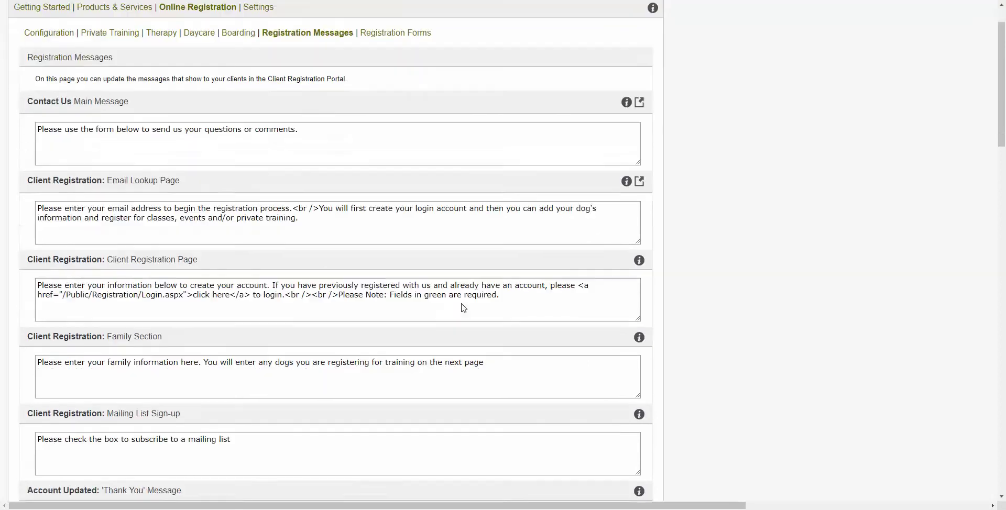
scroll(463, 308, down, 2)
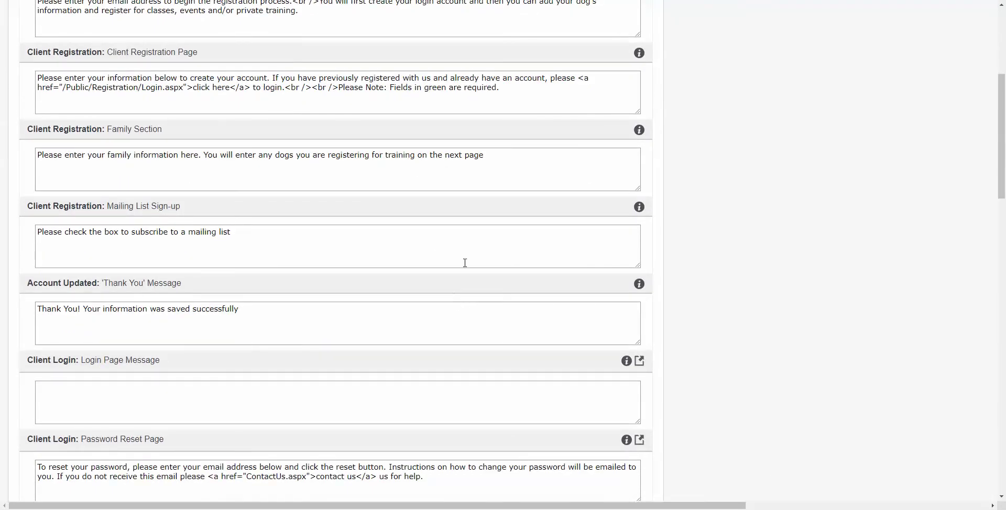
scroll(465, 263, down, 2)
scroll(389, 283, down, 3)
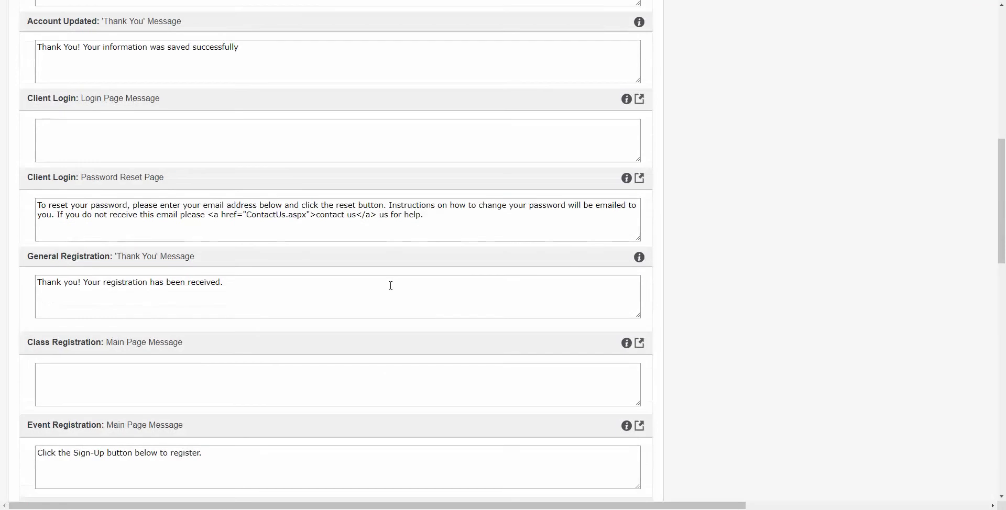
scroll(390, 288, up, 2)
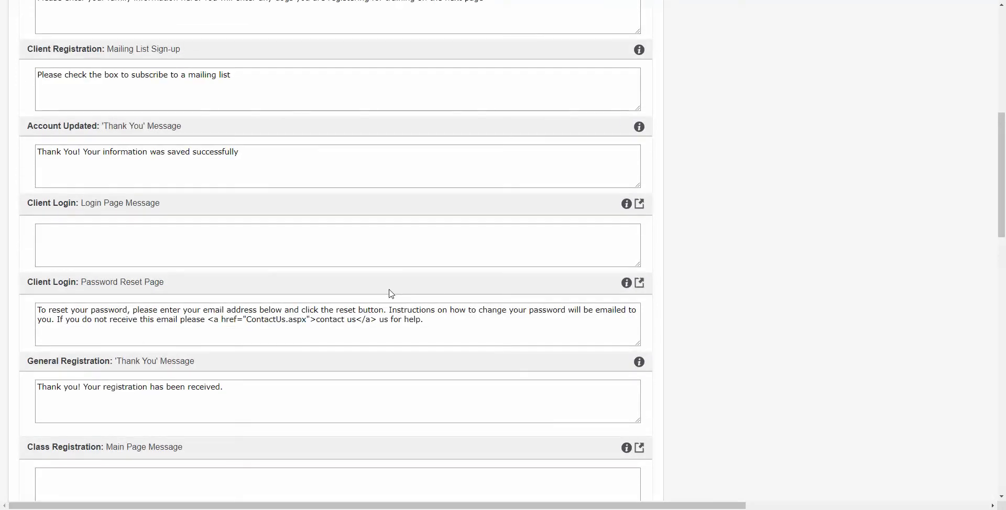
scroll(388, 288, up, 8)
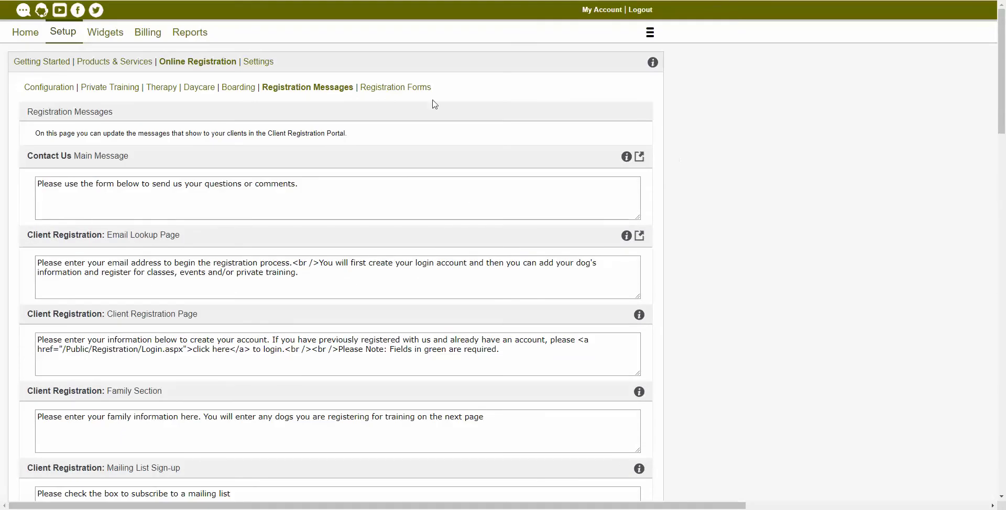
View the Registration Forms list and New Form, then return to Online Registration Configuration.
click(405, 89)
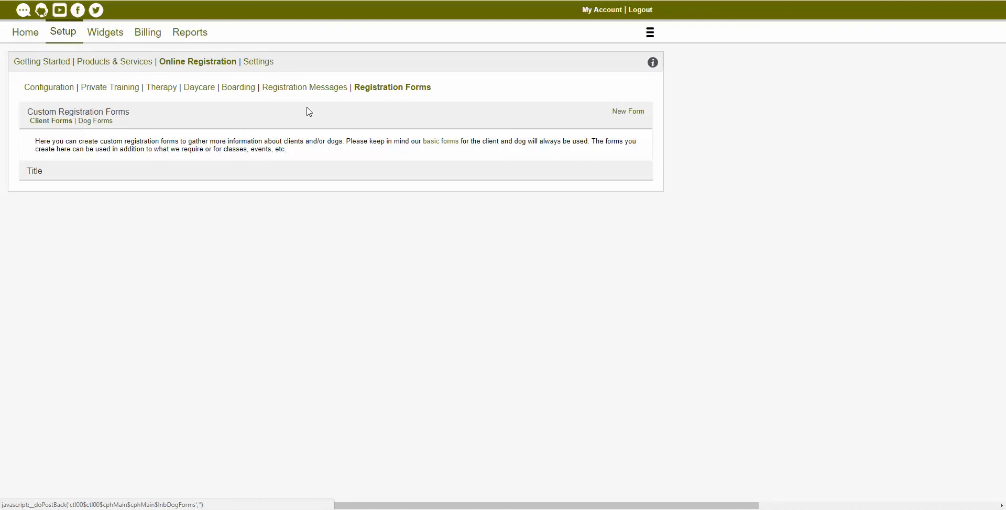
click(636, 112)
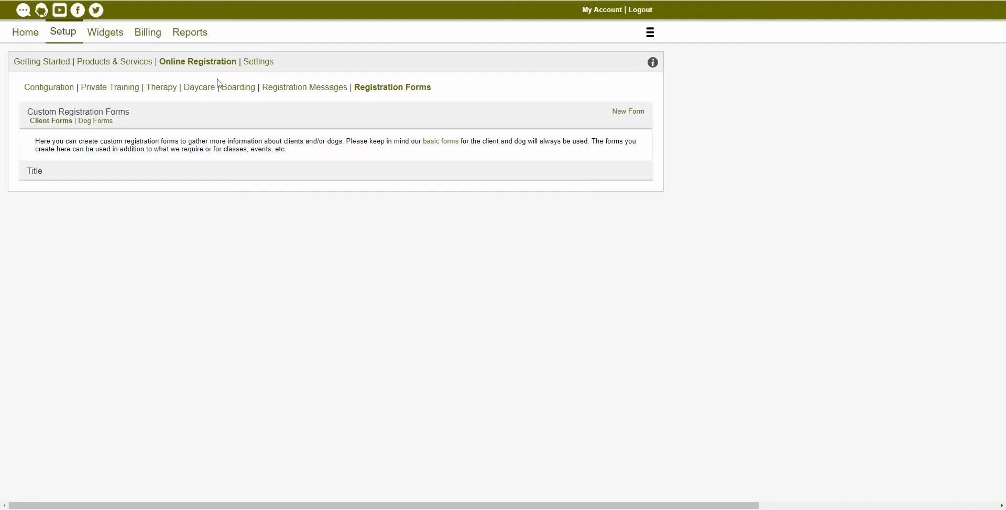
click(64, 89)
Scroll down through the online registration configuration settings.
scroll(269, 203, down, 17)
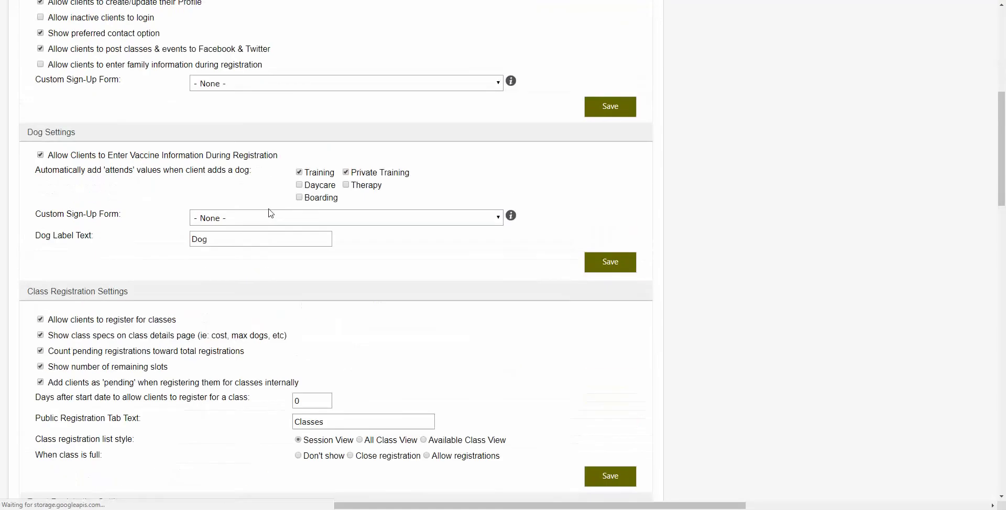
scroll(270, 216, down, 12)
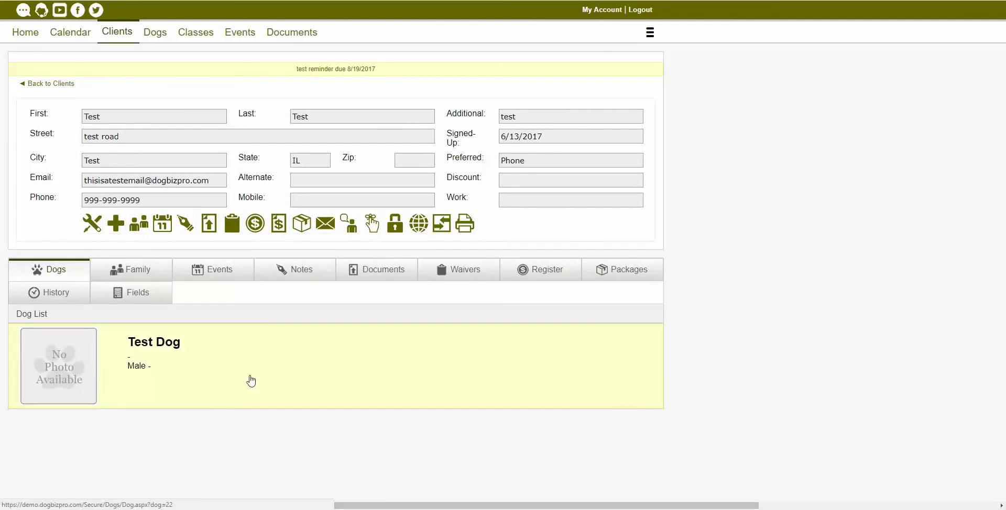
click(233, 274)
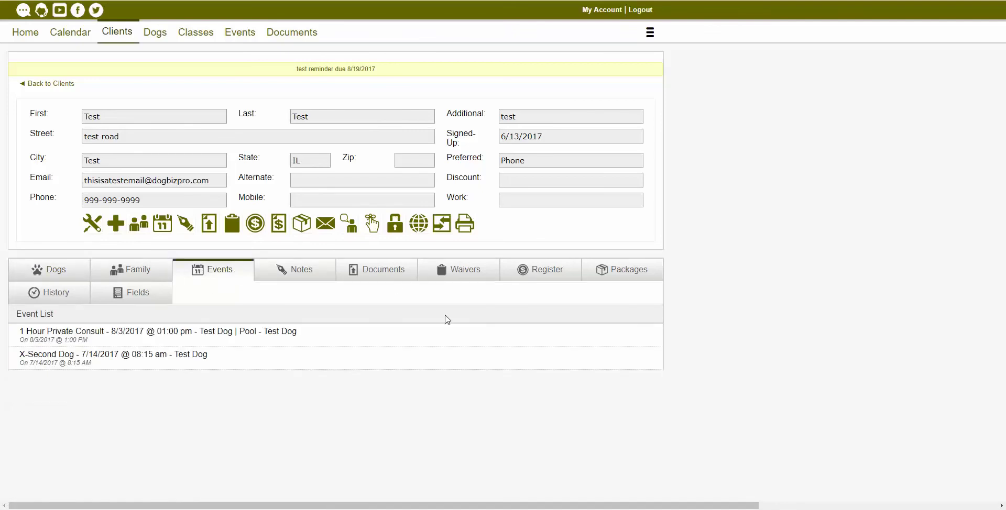
click(550, 277)
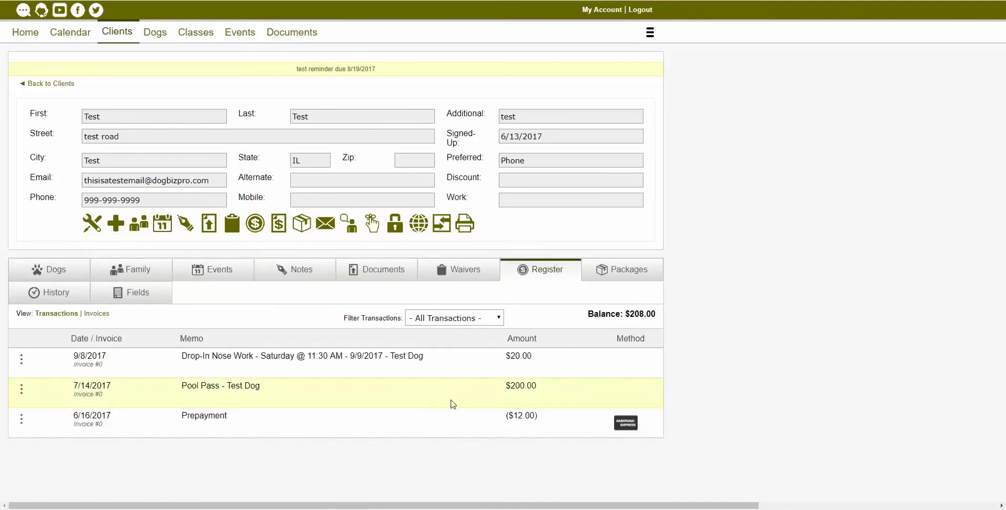
click(52, 293)
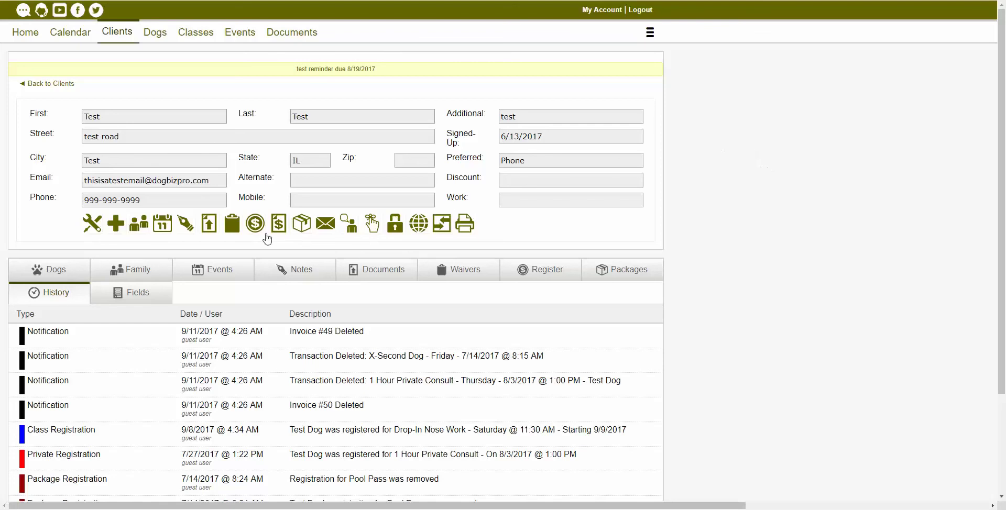
click(63, 277)
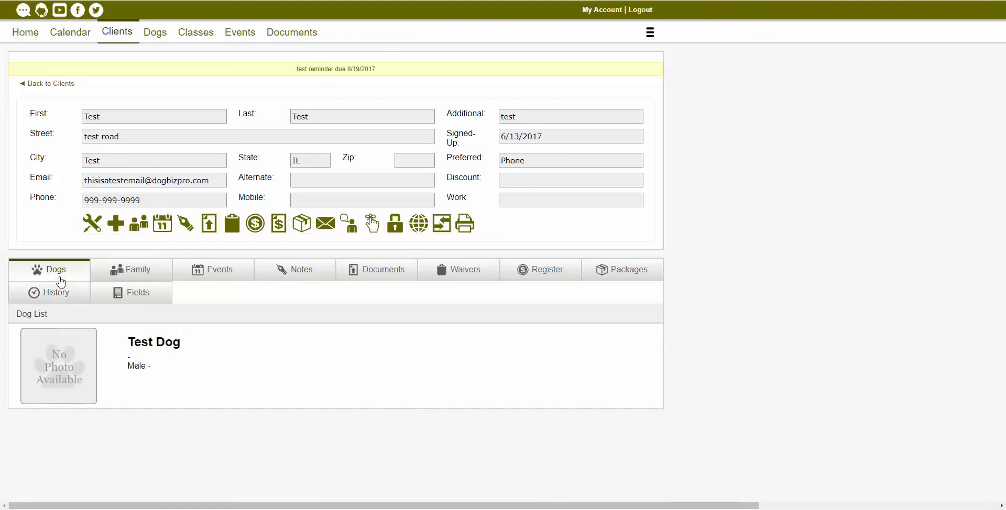
click(62, 383)
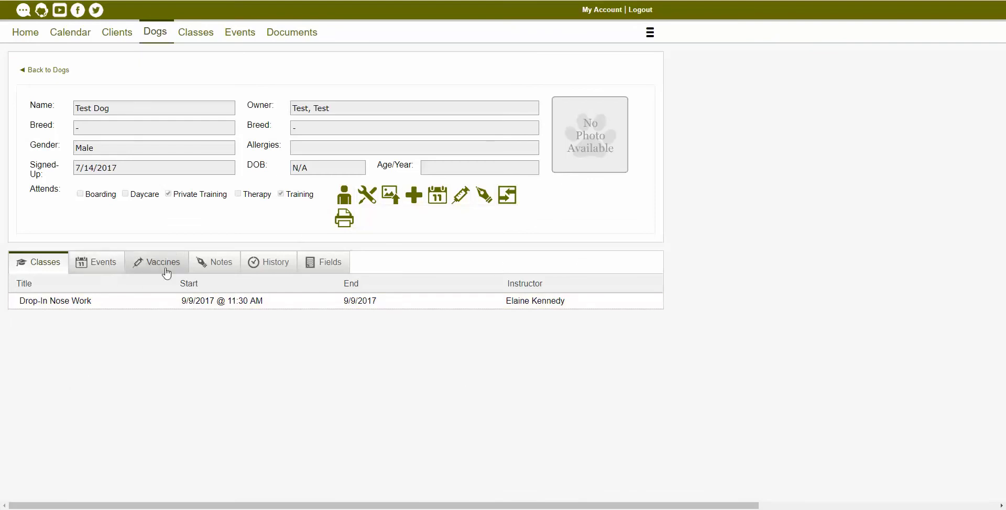
Check Test Dog's vaccine records, then return to the owner's register showing a $208.00 balance.
click(167, 273)
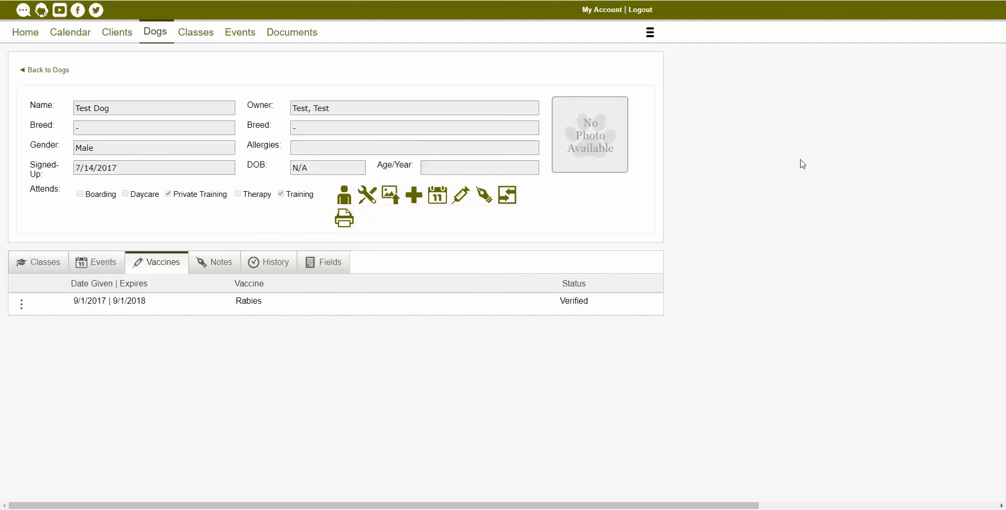
click(345, 195)
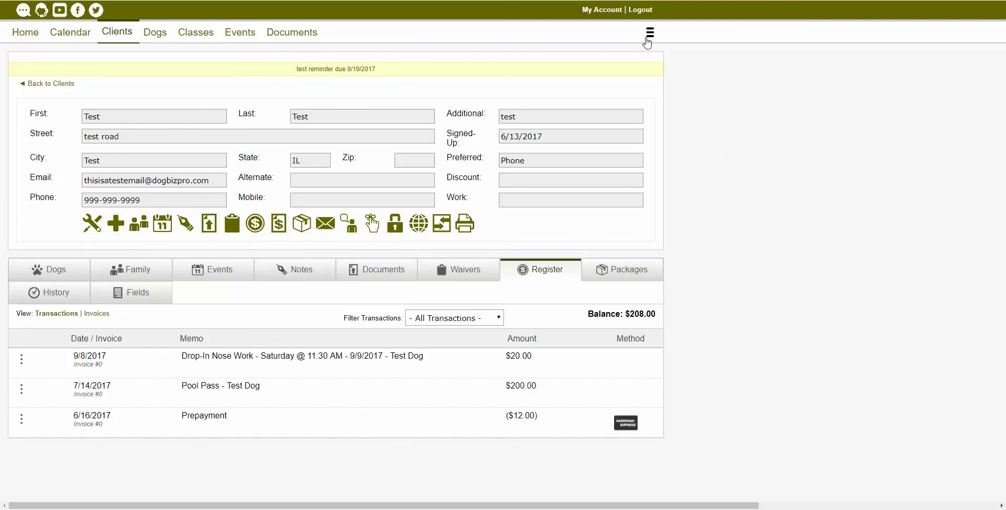
click(650, 33)
Go to Admin > Setup > Settings and show the Auto-Responders list of alerts and confirmations.
click(581, 55)
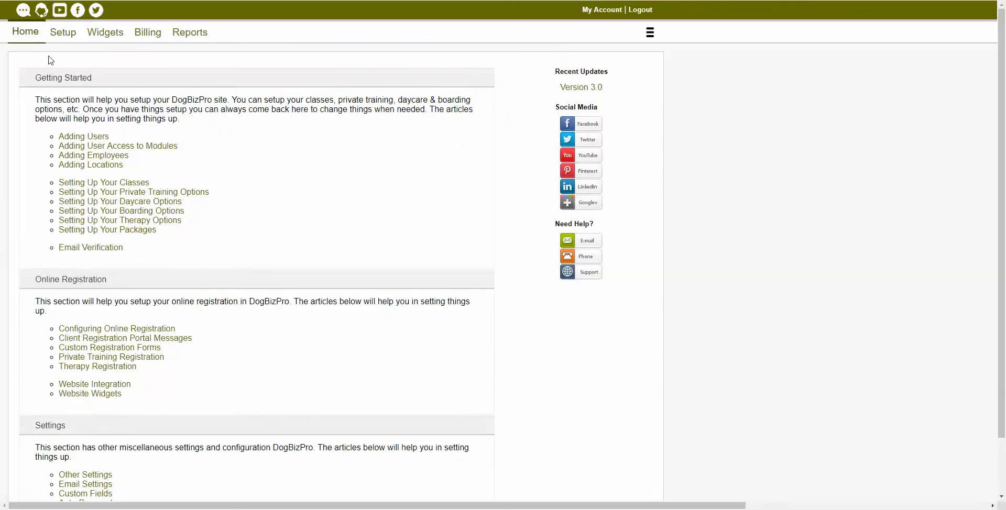
click(62, 33)
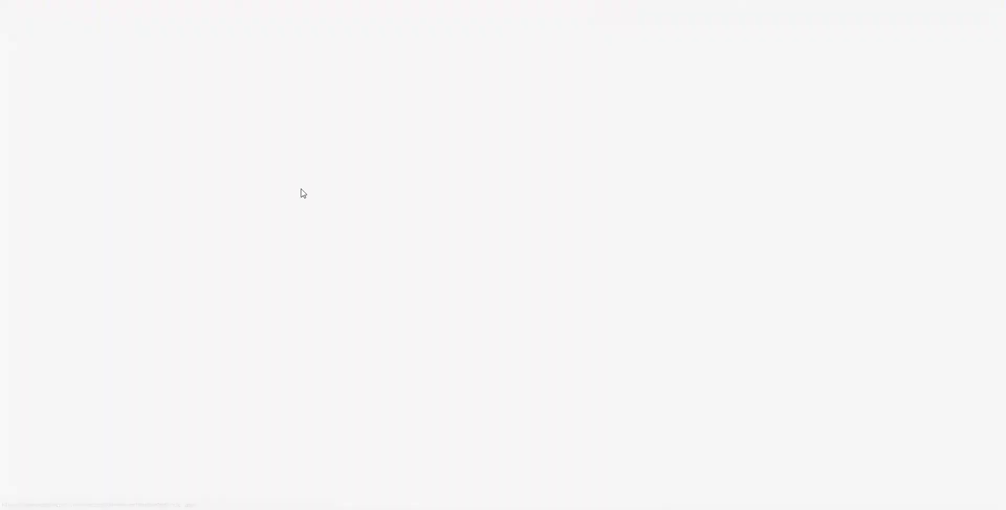
click(266, 62)
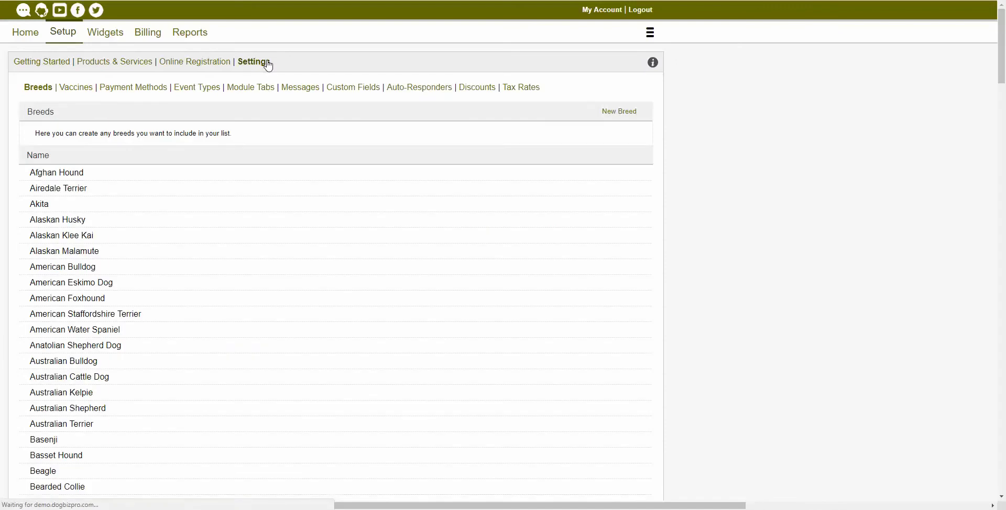
click(413, 89)
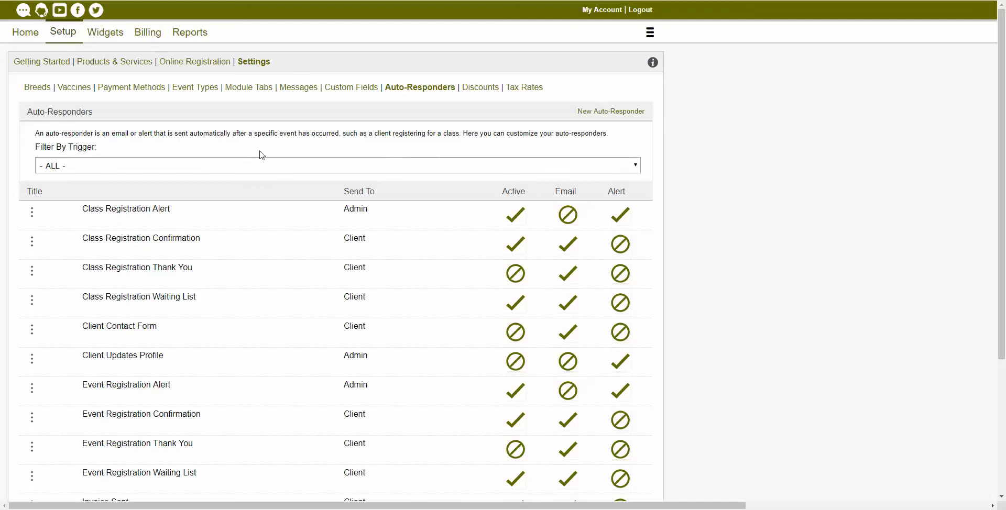
click(201, 166)
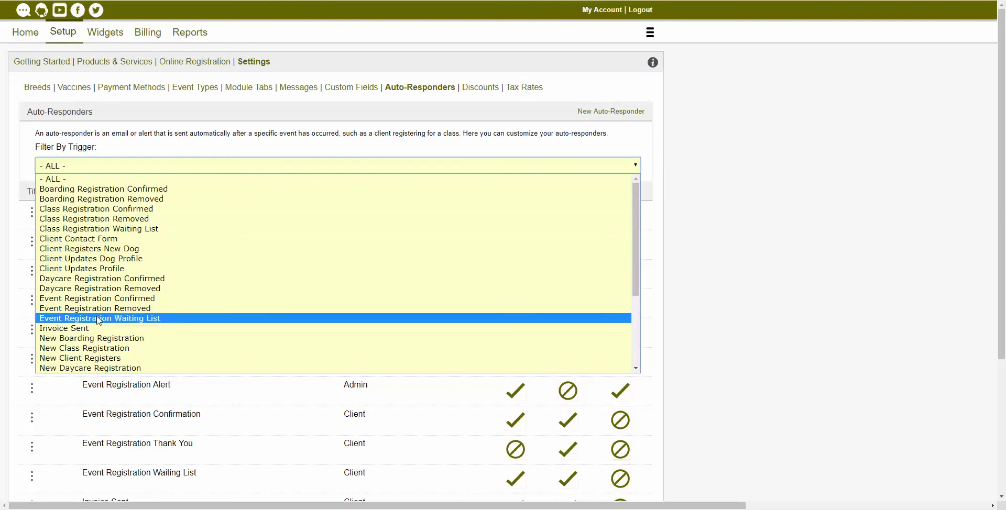
scroll(153, 246, down, 3)
scroll(153, 247, down, 2)
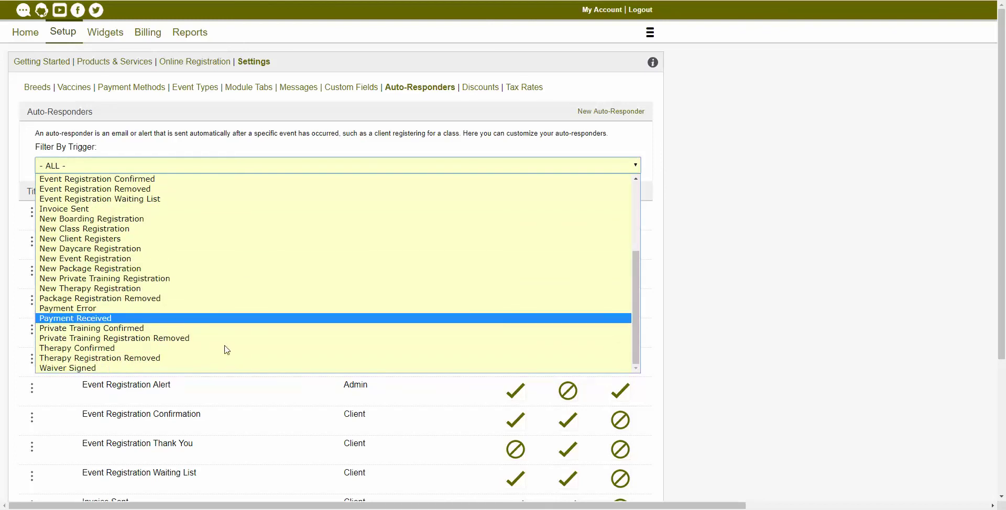
scroll(194, 210, up, 5)
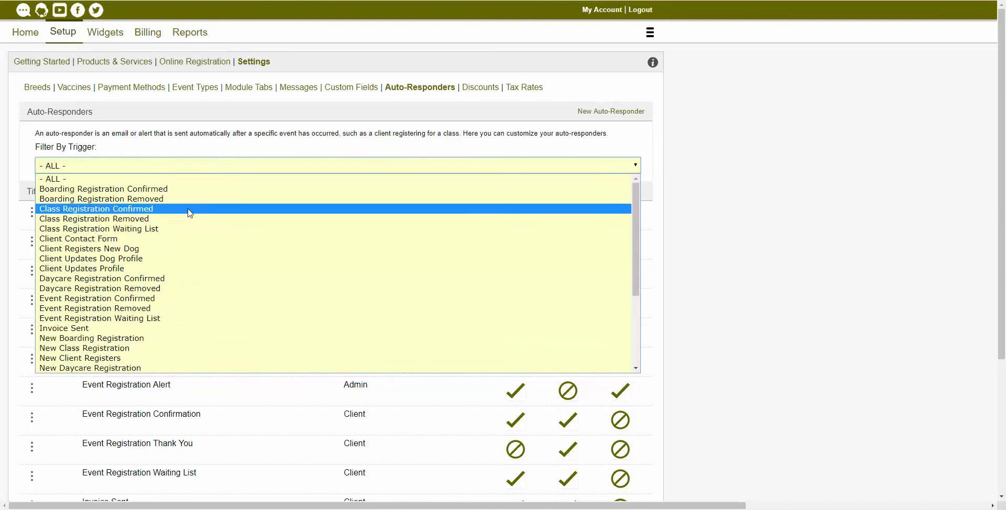
click(781, 241)
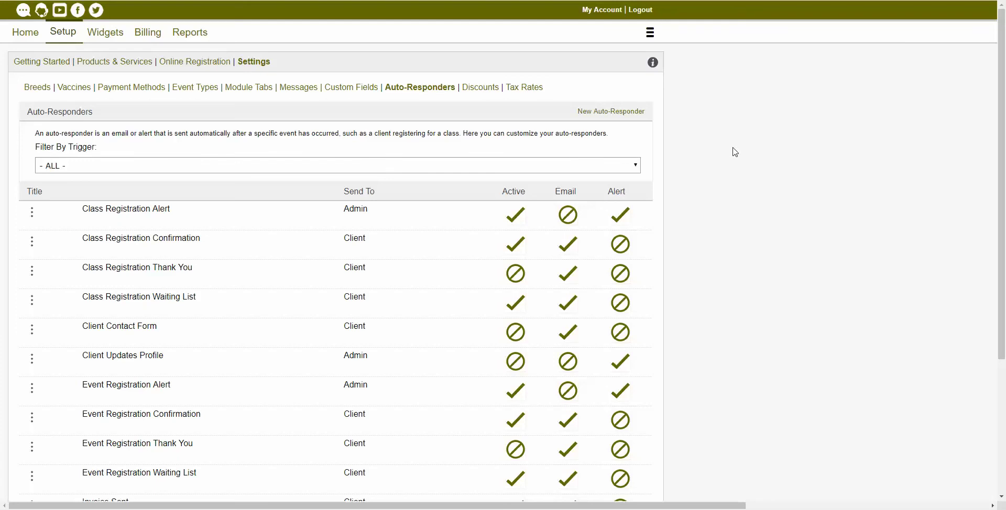
Open the Widgets area and review the Calendar Widget embed code (700 width, 500 height).
click(105, 39)
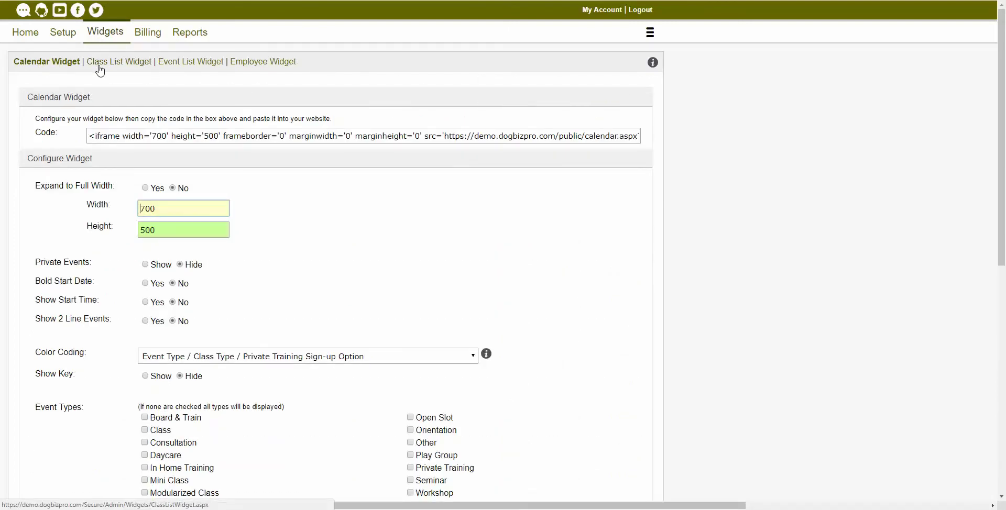
scroll(431, 258, down, 7)
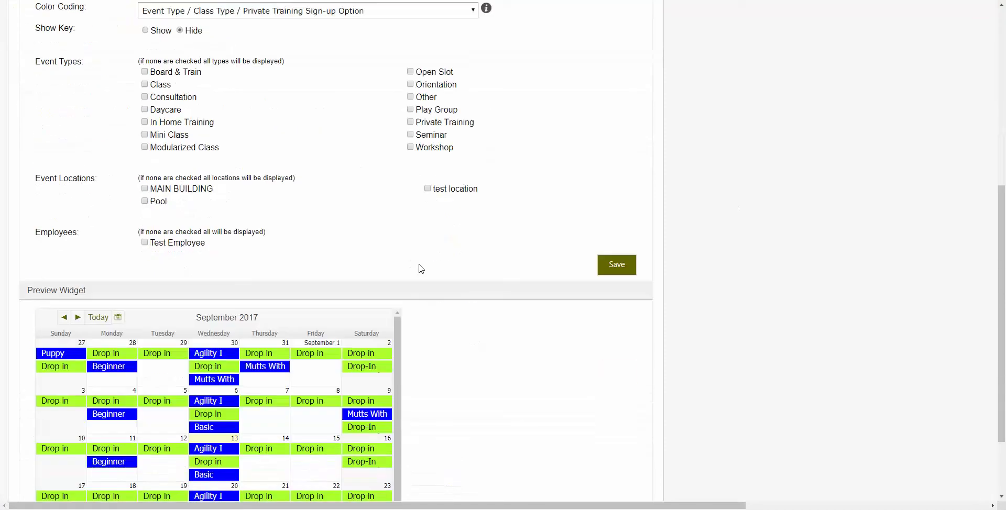
scroll(414, 346, up, 7)
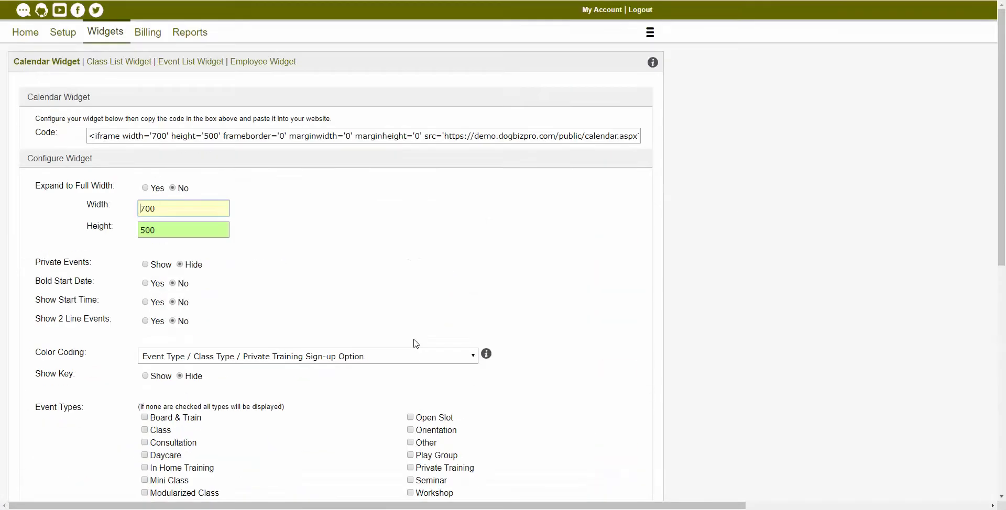
View the Class List Widget and Event List Widget settings and embed code in turn.
click(118, 64)
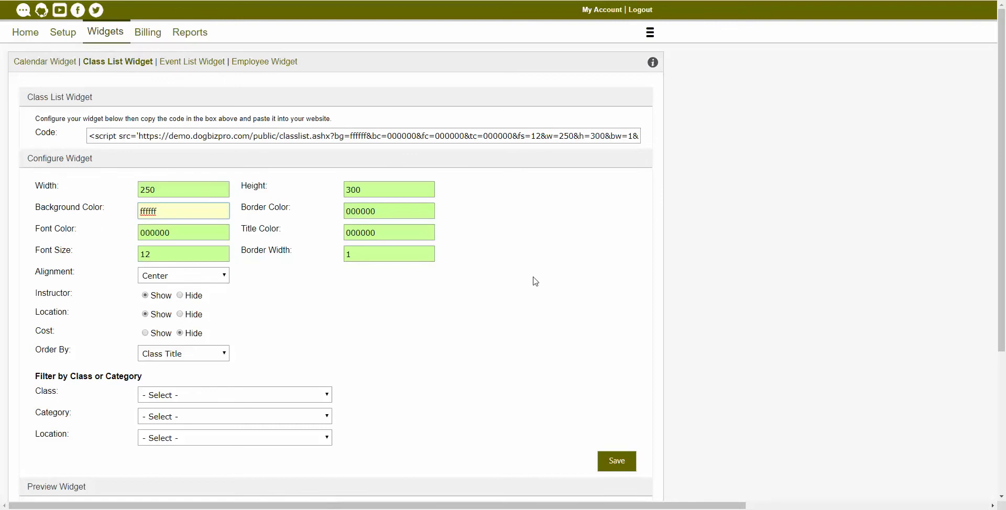
scroll(314, 257, down, 4)
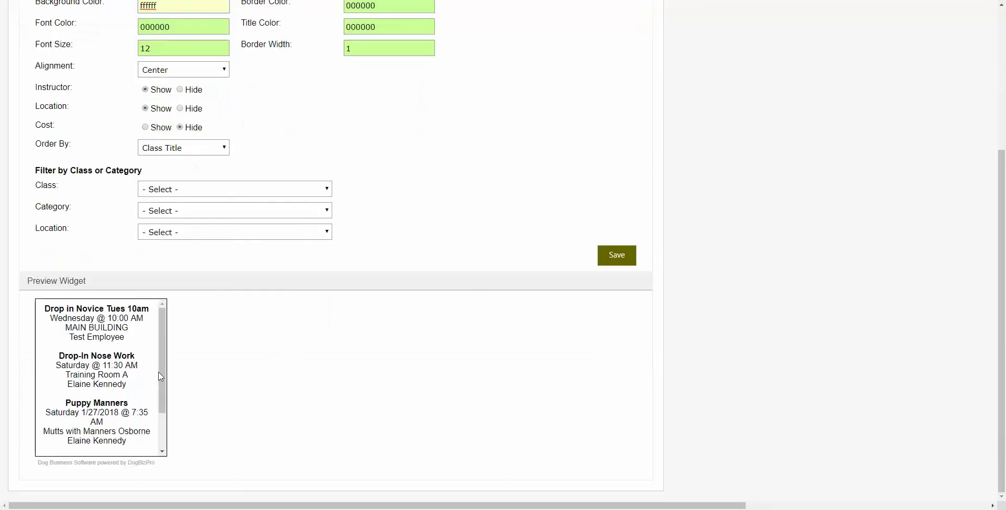
scroll(370, 309, up, 5)
click(185, 68)
click(186, 67)
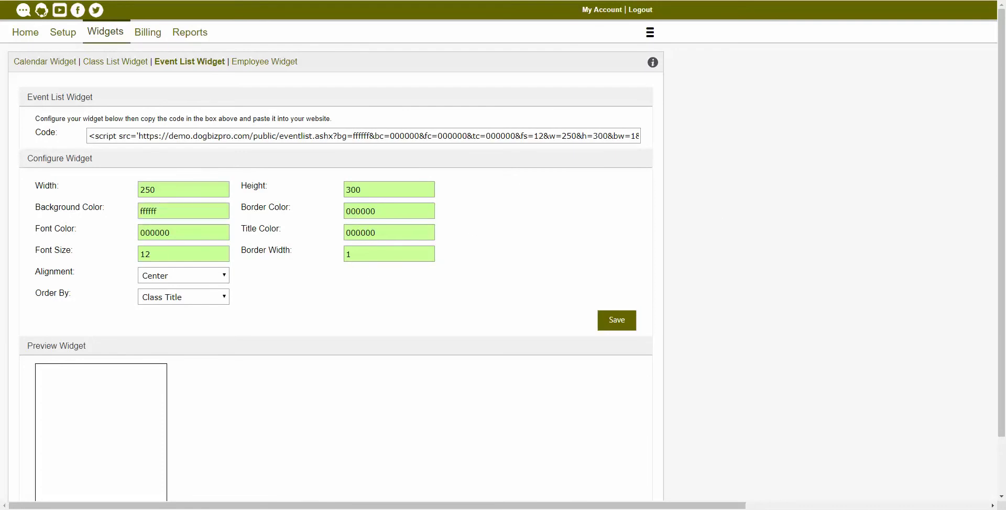
click(129, 62)
Review the Calendar Widget settings and its September 2017 calendar preview with Puppy, Drop In and Agility I entries.
click(44, 62)
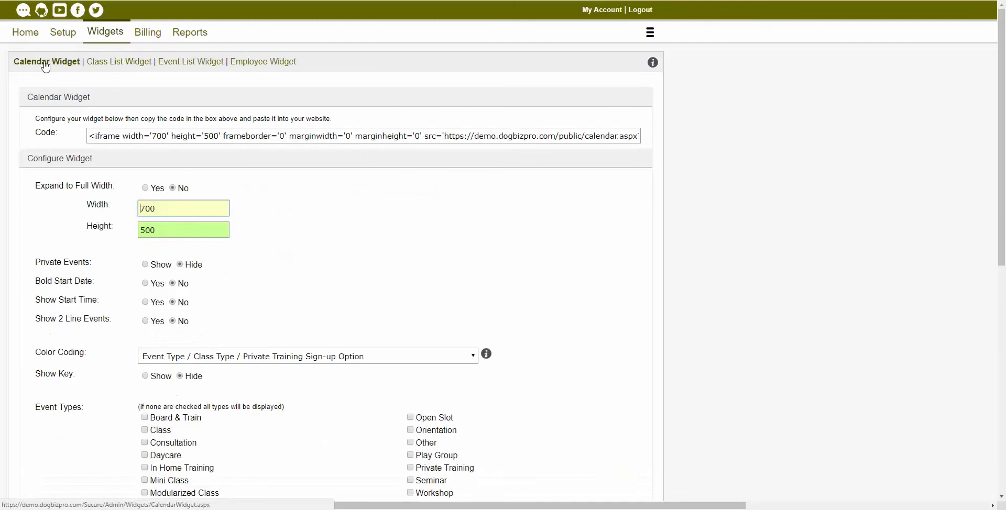
scroll(327, 388, down, 3)
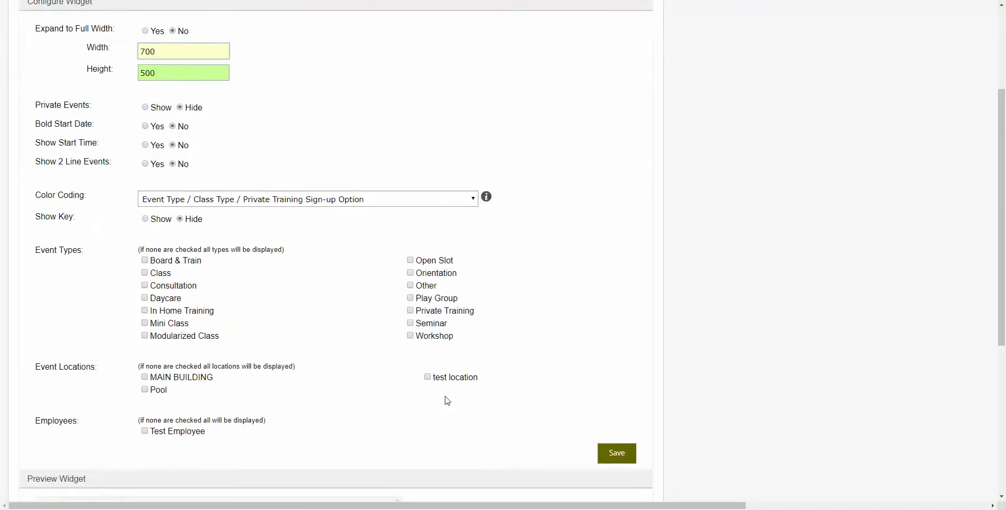
scroll(371, 142, up, 1)
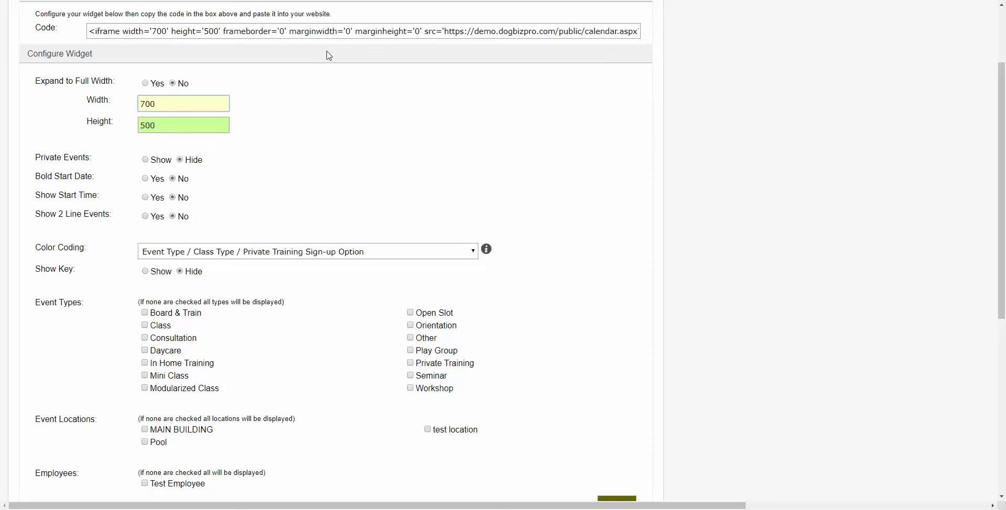
scroll(499, 180, down, 2)
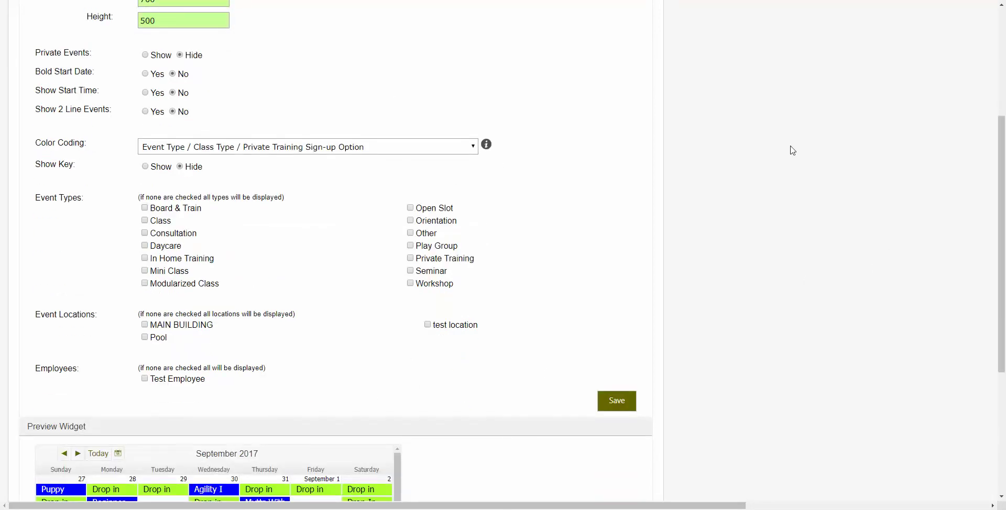
scroll(700, 225, up, 2)
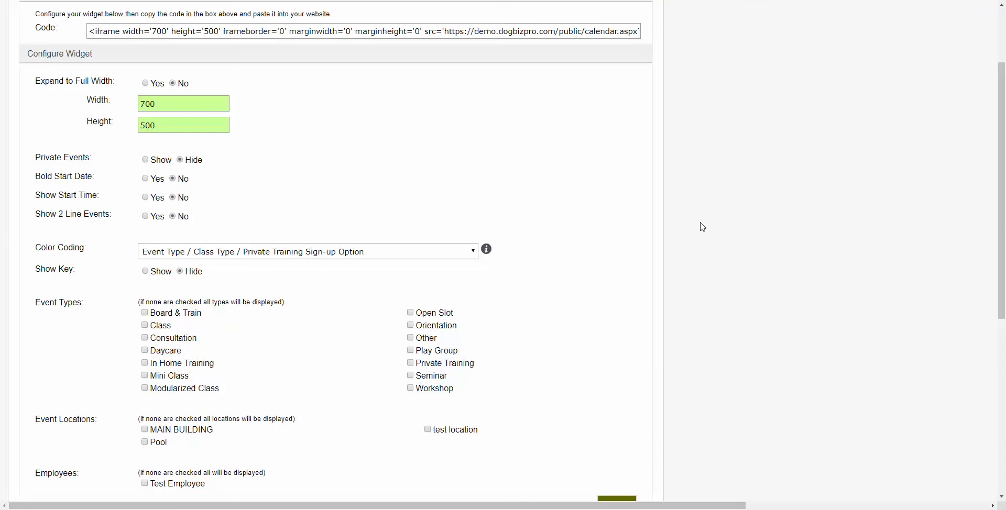